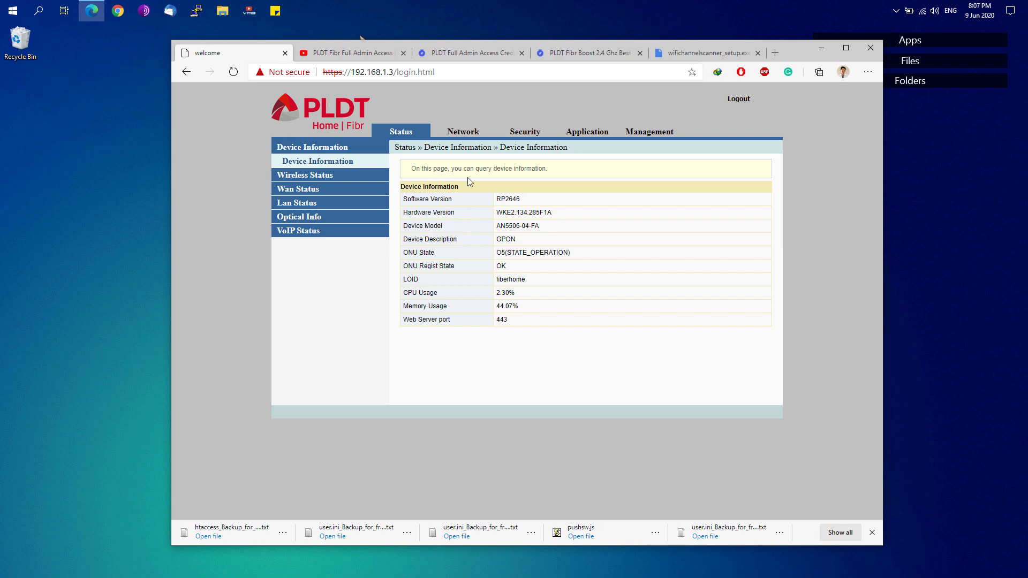
# Step: Open the wifichannelscanner_setup.exe download page through the link in the PLDT Fibr Boost 2.4 Ghz Best Wifi Settings article
pyautogui.click(567, 54)
pyautogui.click(521, 53)
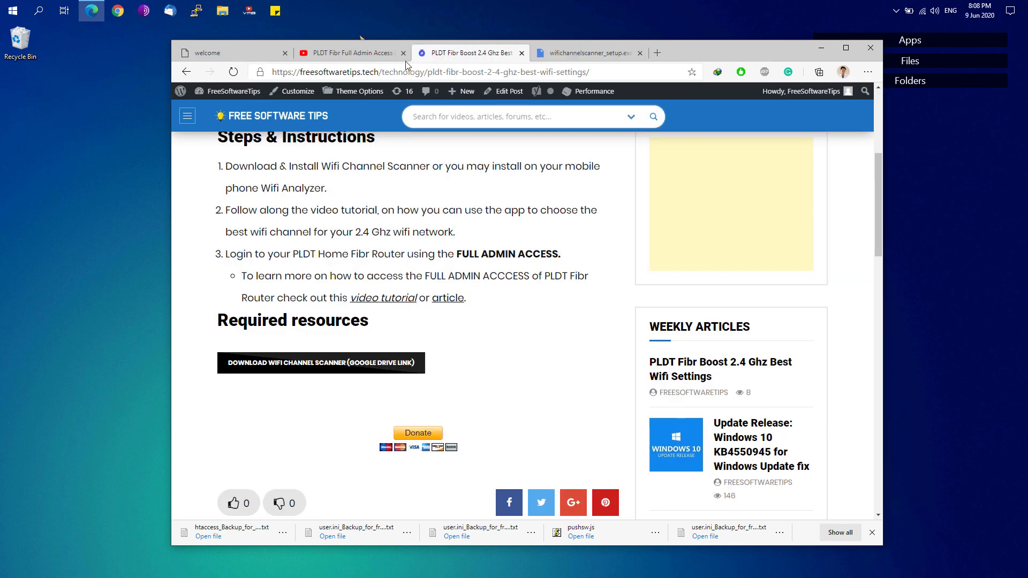
pyautogui.scroll(5, 358, 245)
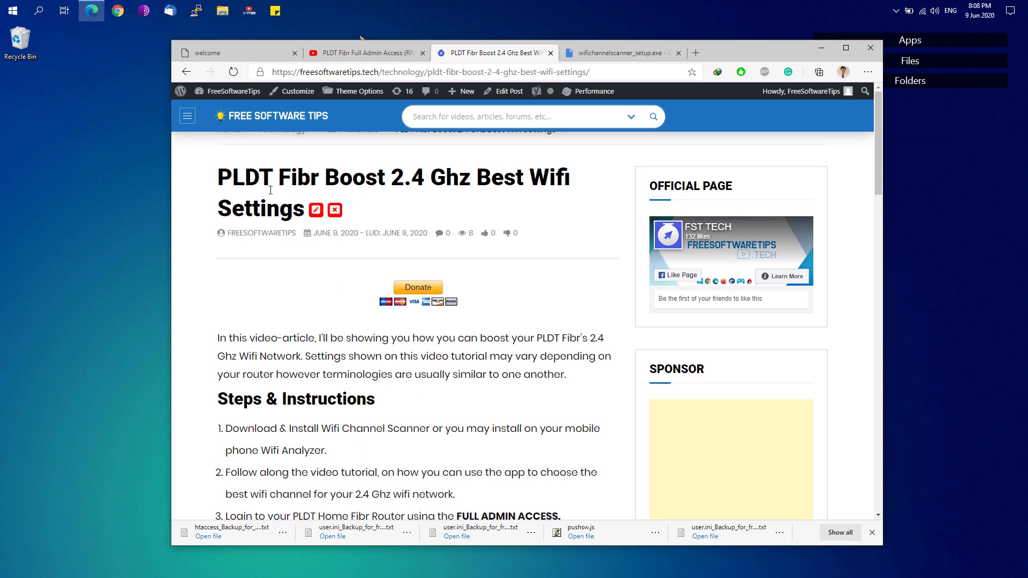
pyautogui.scroll(-5, 525, 236)
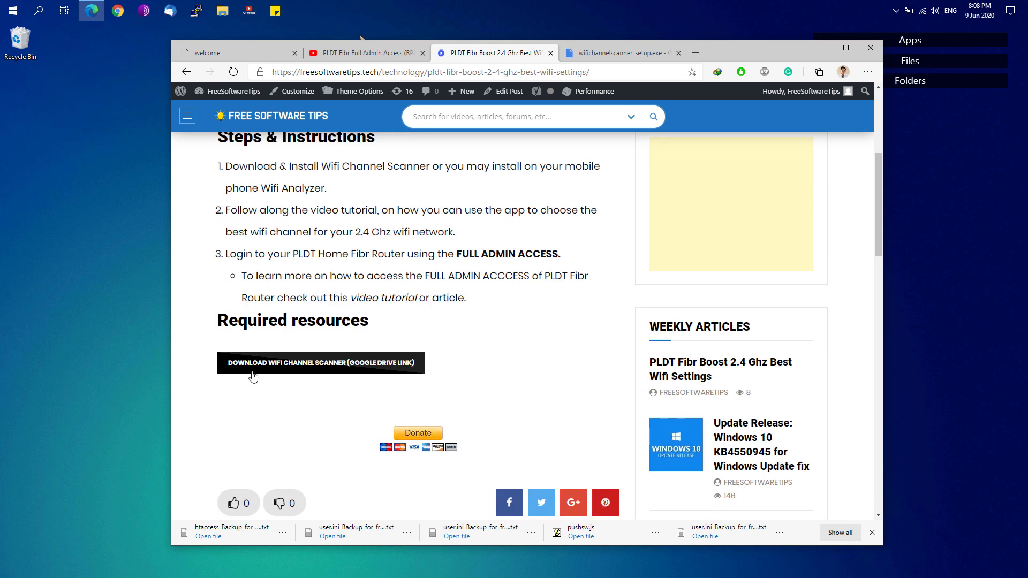
pyautogui.click(298, 368)
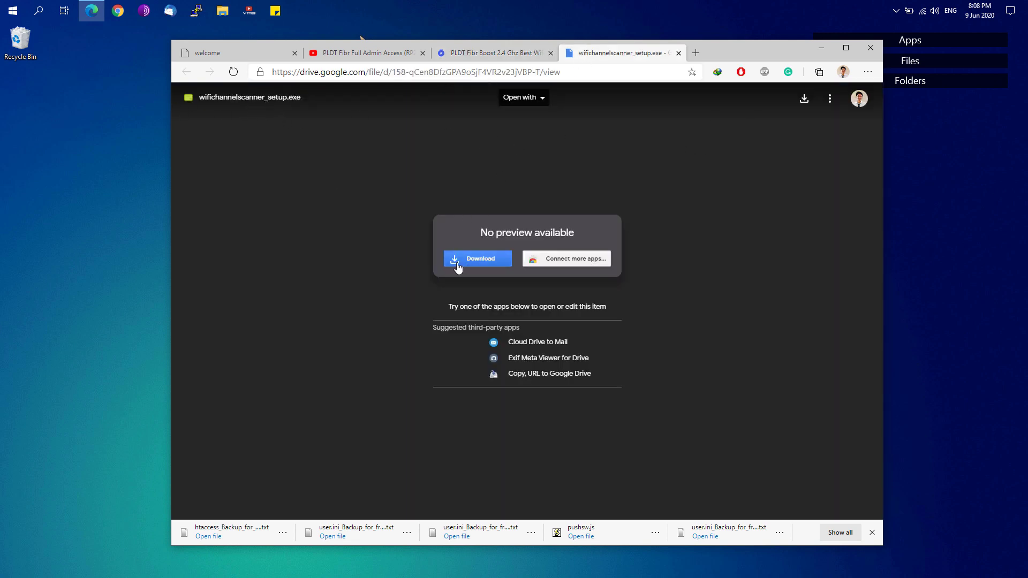
# Step: Minimize the browser and launch the installed WiFi Channel Scanner
pyautogui.click(819, 50)
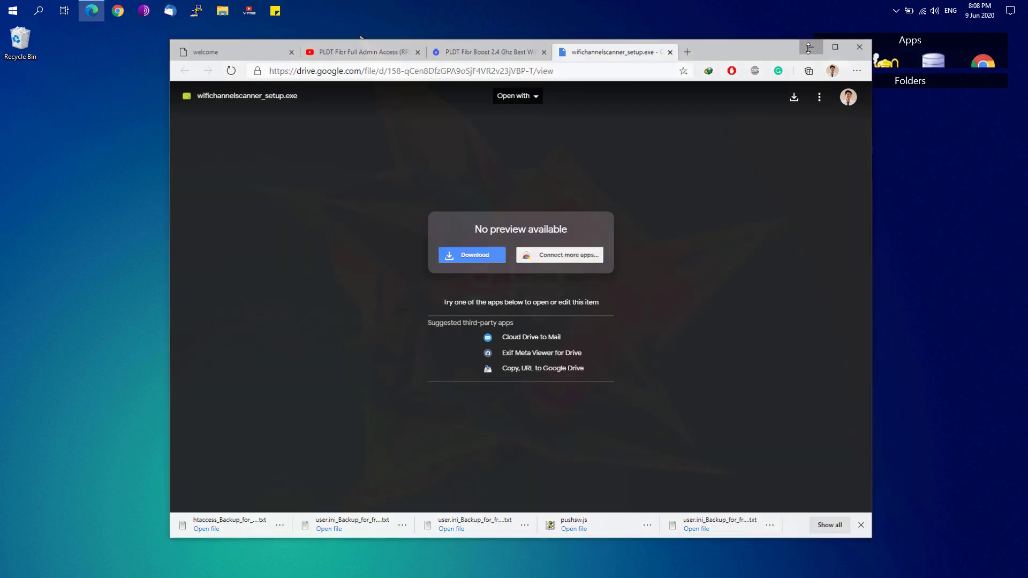
pyautogui.press('super')
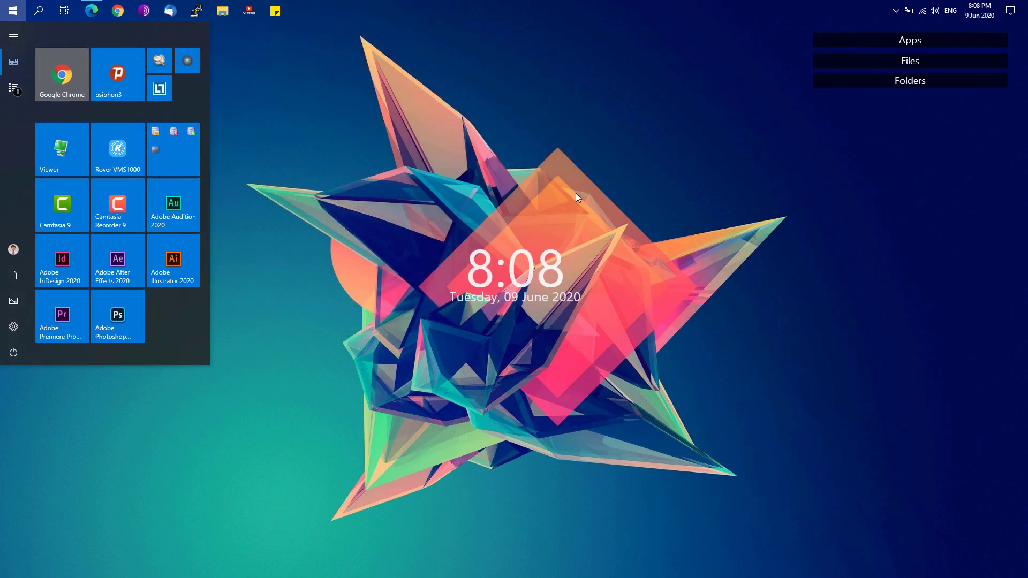
pyautogui.write('wific')
pyautogui.click(90, 88)
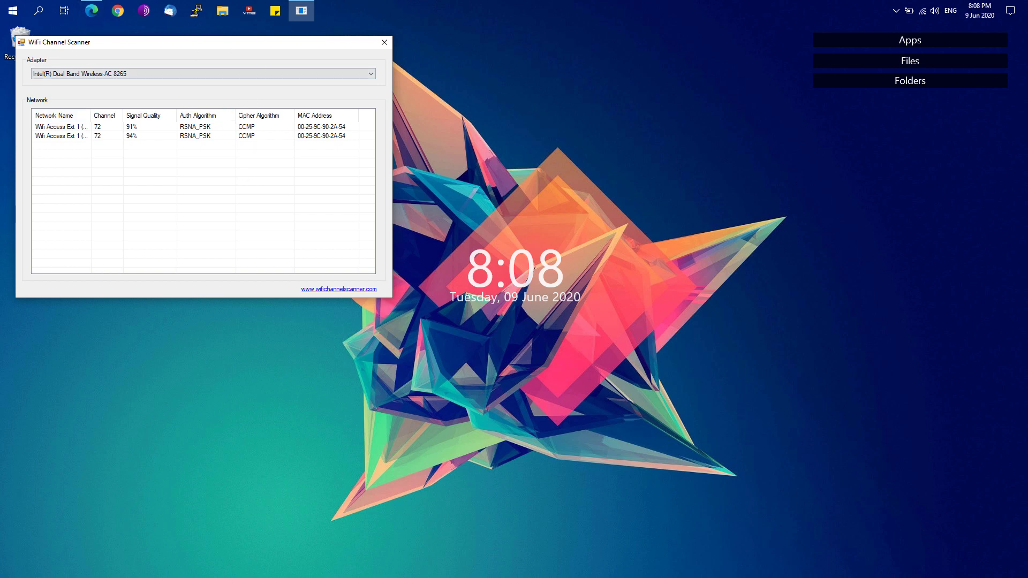
# Step: Switch back to the browser and open the basic Wlan settings on the PLDT router's admin page
pyautogui.click(91, 10)
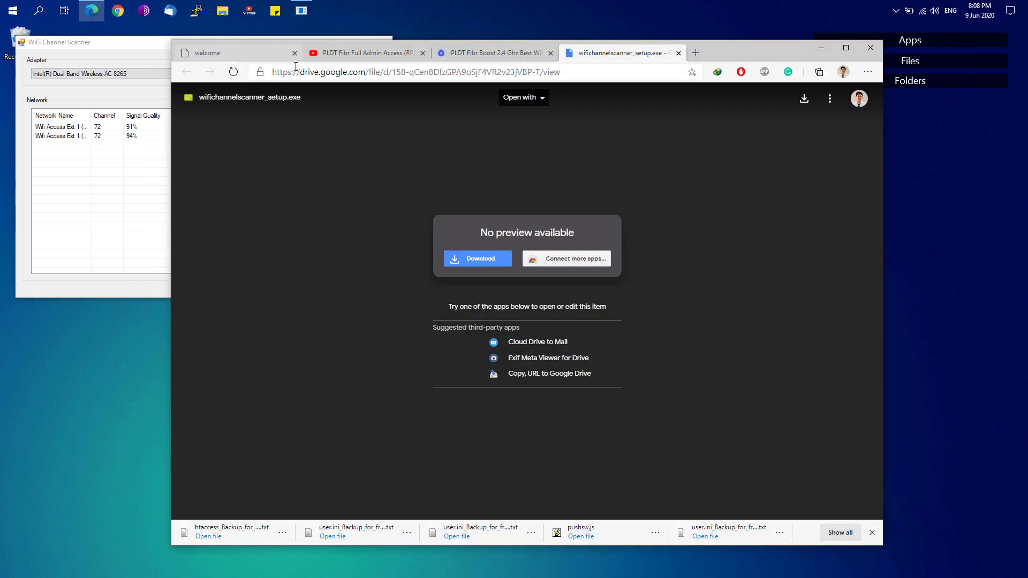
pyautogui.click(258, 52)
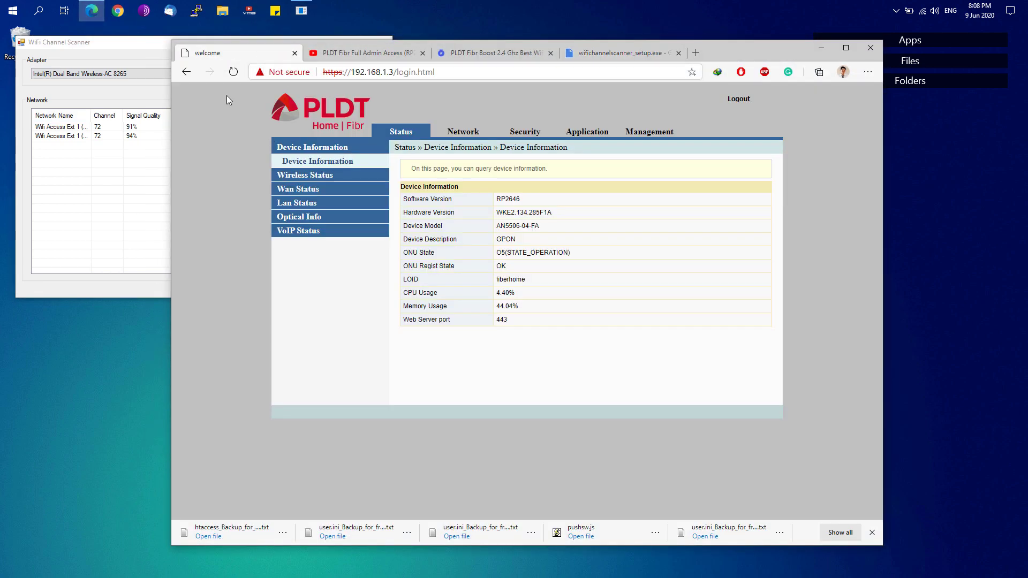
pyautogui.click(446, 134)
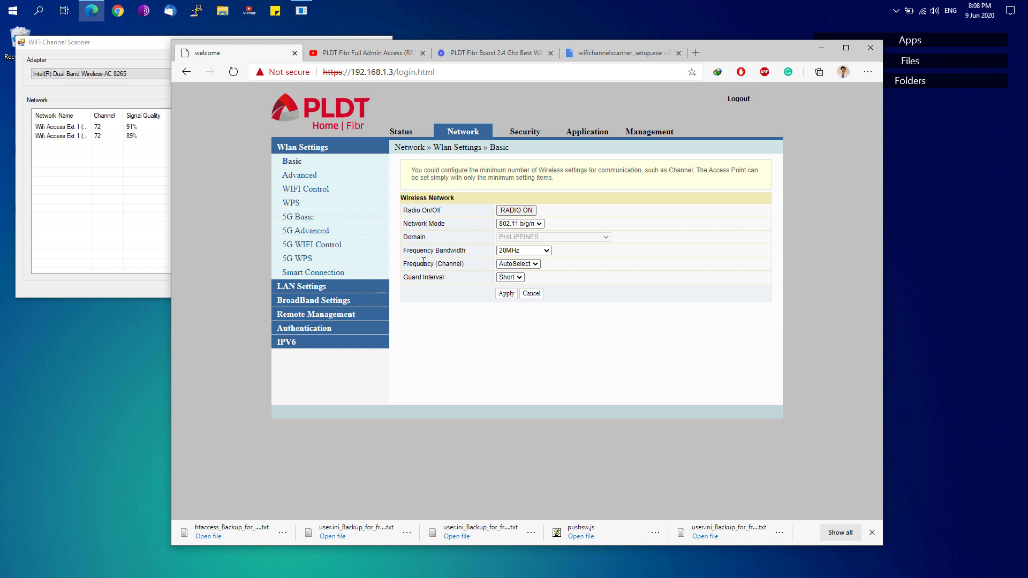
# Step: Examine the available Frequency Bandwidth options for the router's wireless network
pyautogui.click(503, 251)
pyautogui.click(506, 268)
pyautogui.click(505, 251)
pyautogui.click(509, 251)
pyautogui.click(509, 251)
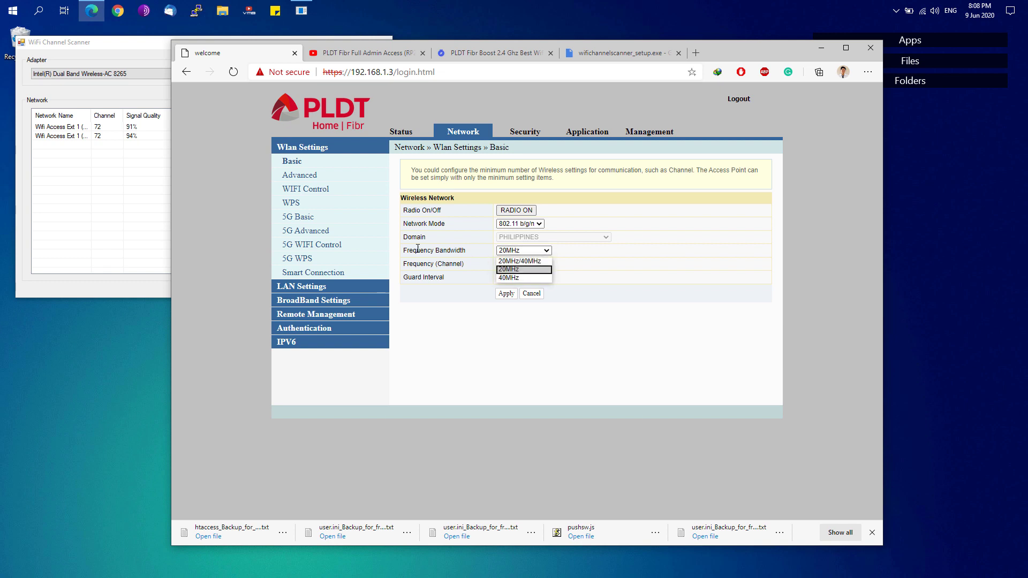
pyautogui.click(502, 254)
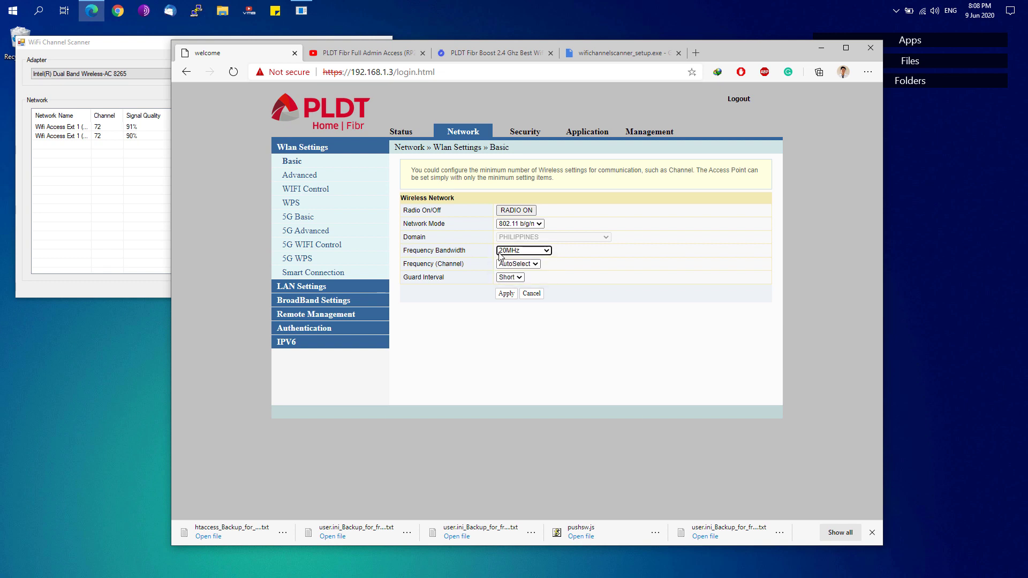
pyautogui.click(500, 254)
pyautogui.click(507, 253)
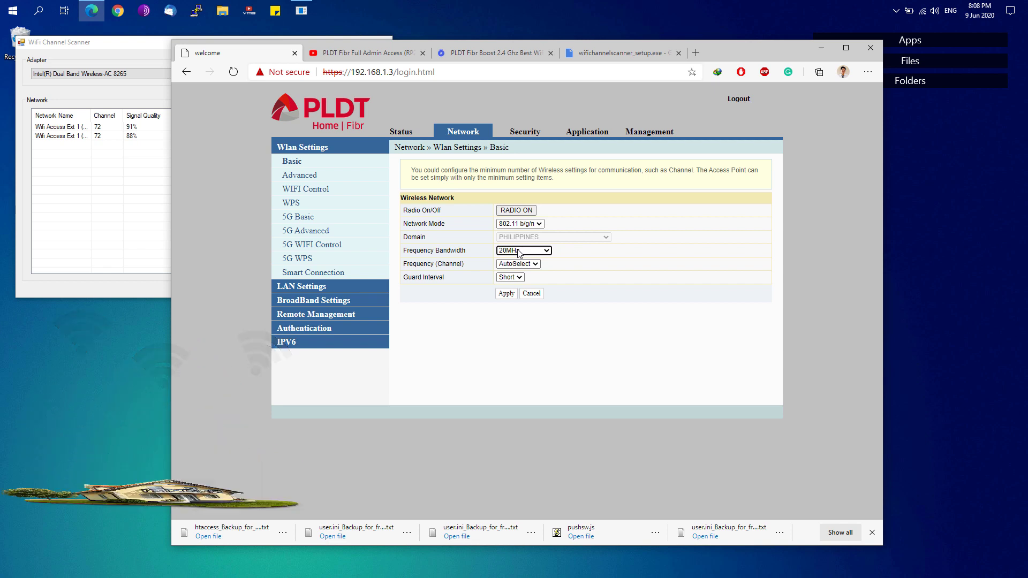
pyautogui.click(522, 250)
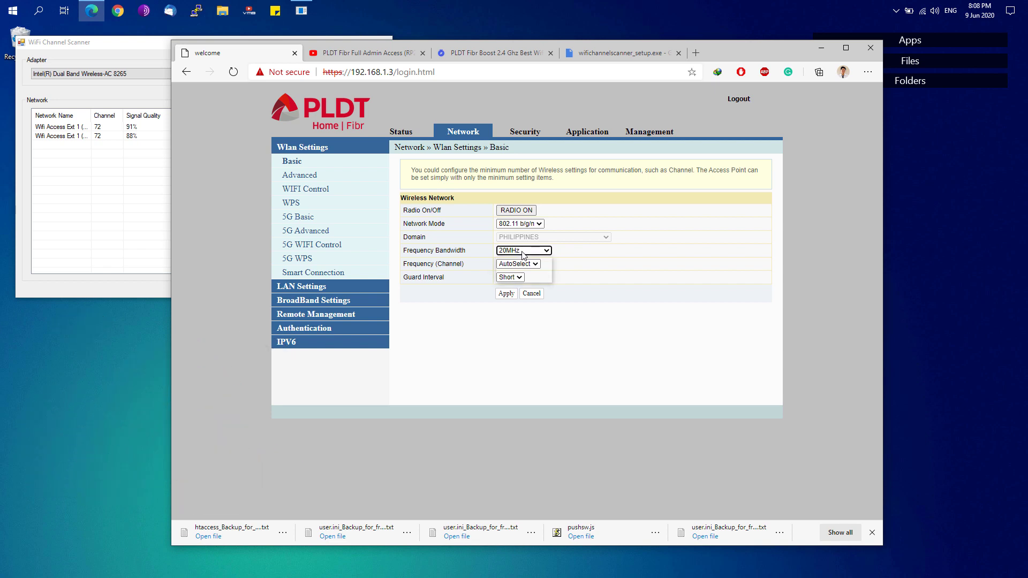
# Step: Set the wireless network's Frequency Bandwidth to 40MHz
pyautogui.click(503, 271)
pyautogui.click(517, 250)
pyautogui.click(511, 266)
pyautogui.click(505, 253)
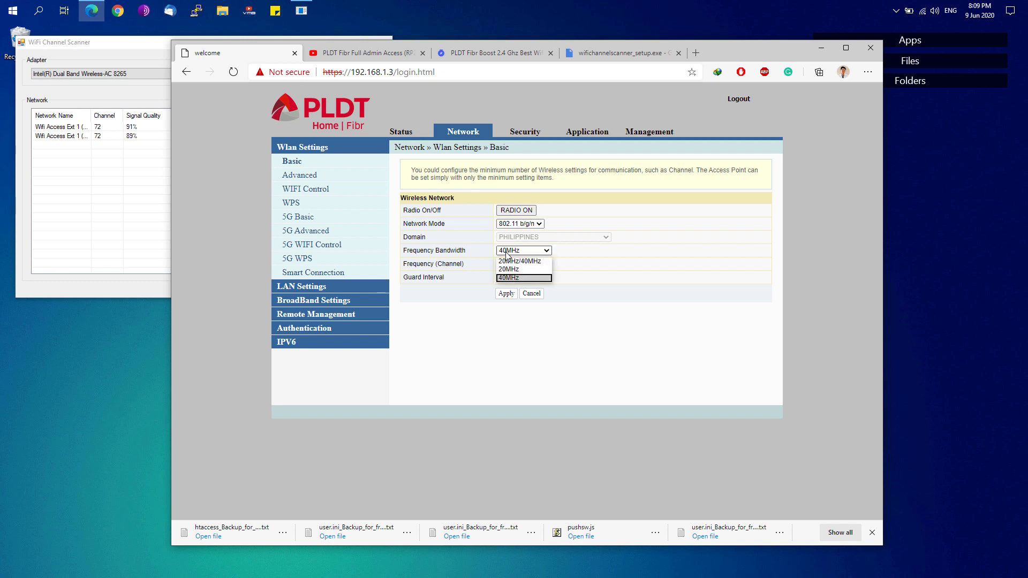
pyautogui.click(504, 252)
pyautogui.click(504, 250)
pyautogui.click(503, 251)
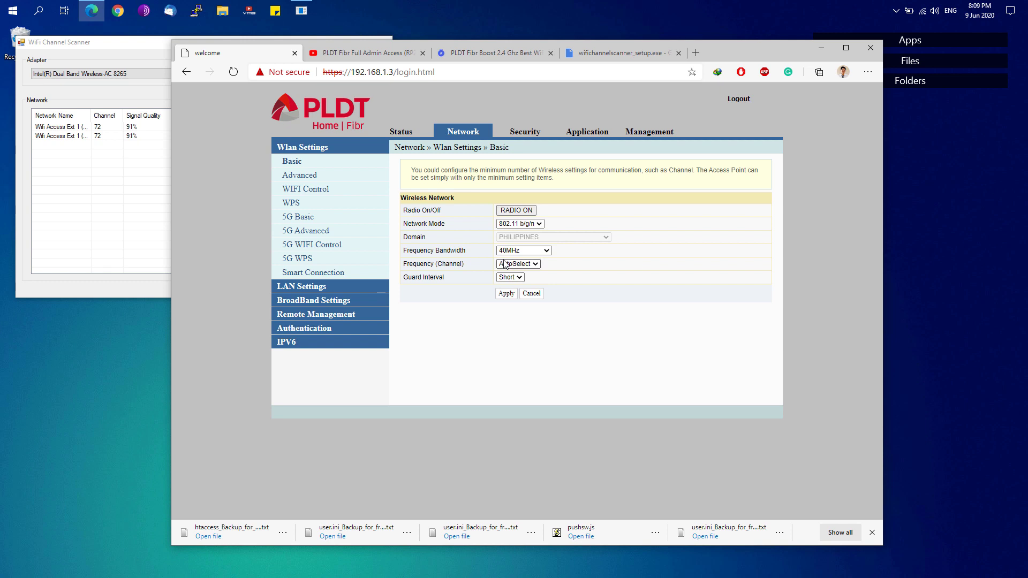
pyautogui.click(503, 250)
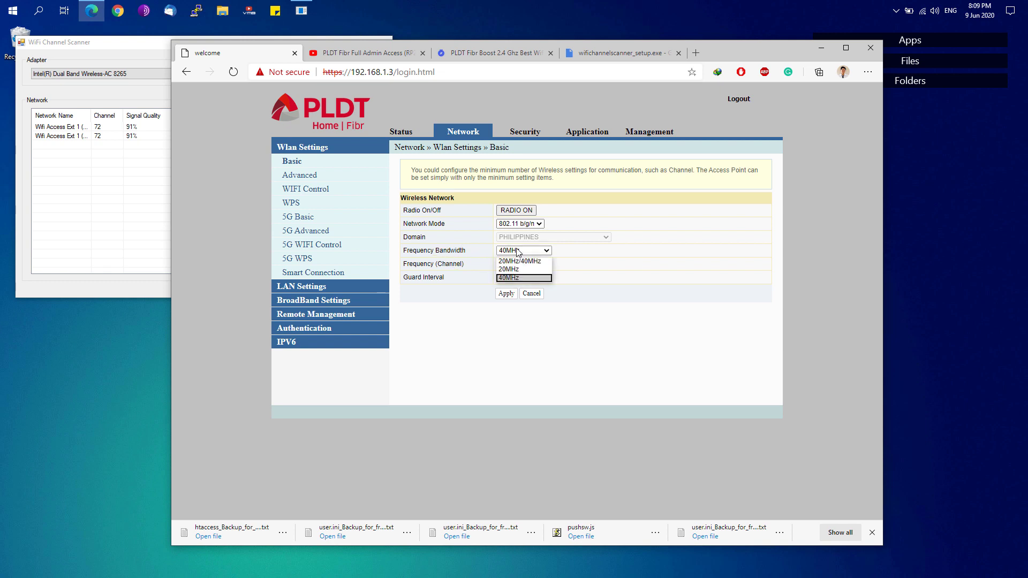
pyautogui.click(511, 277)
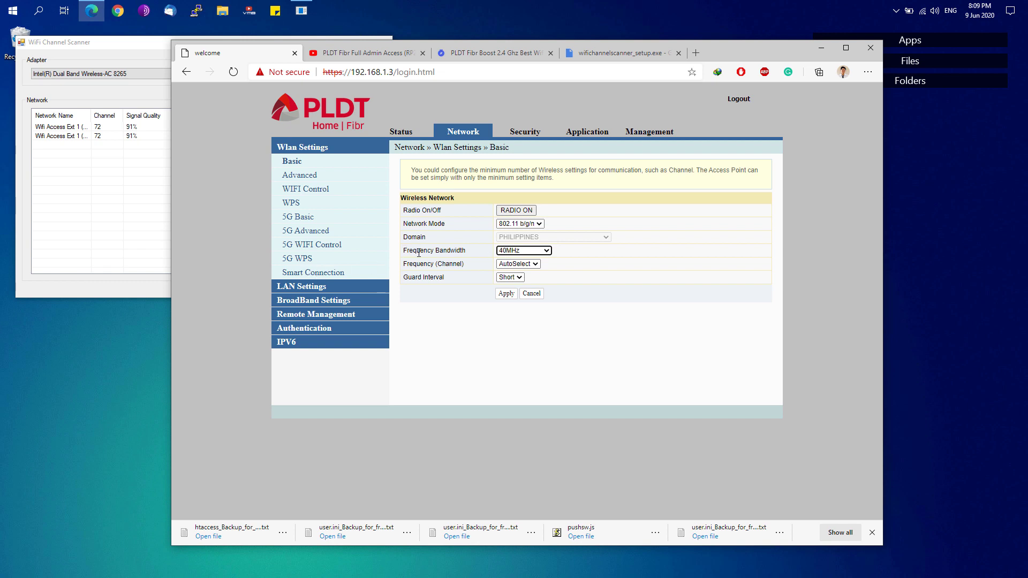
# Step: Review the channels offered for the wireless network's Frequency (Channel) setting without changing it
pyautogui.click(405, 267)
pyautogui.click(513, 267)
pyautogui.click(491, 271)
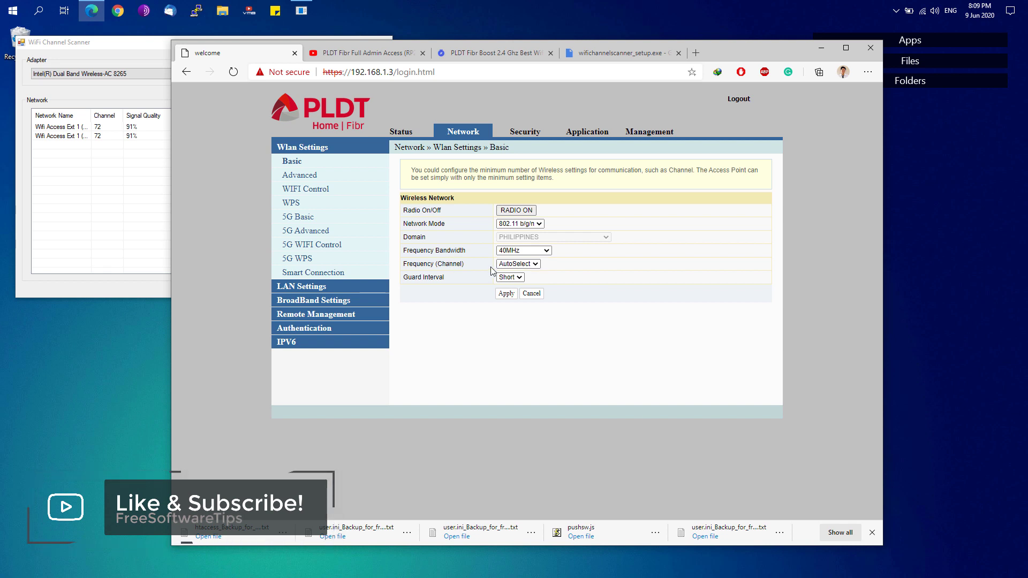
pyautogui.click(506, 264)
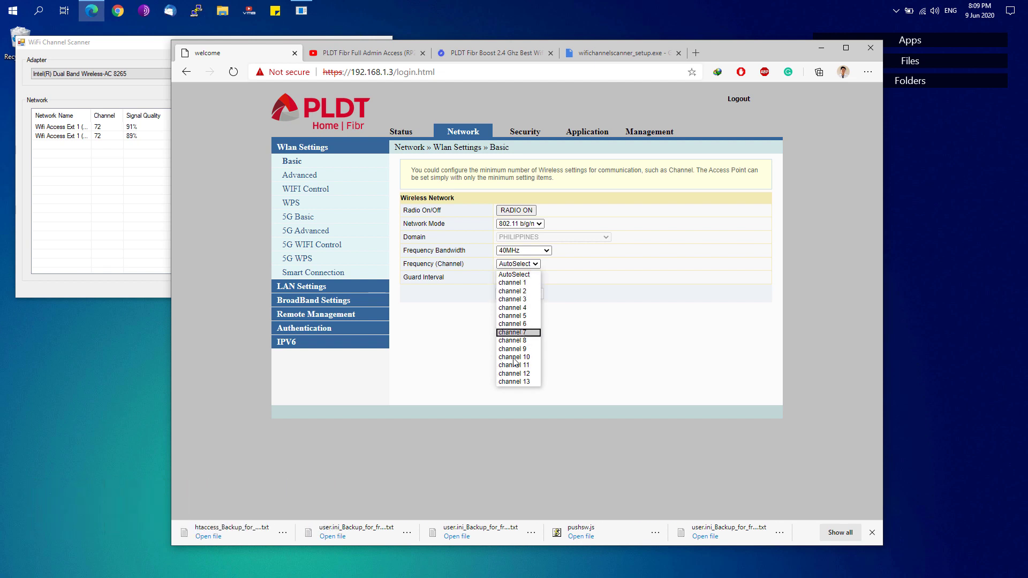
pyautogui.click(444, 290)
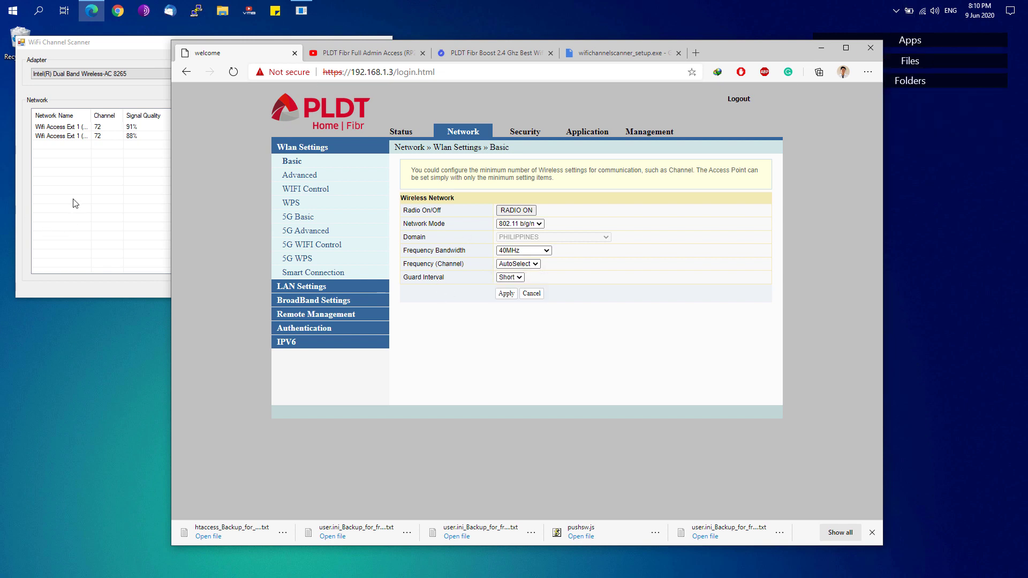
# Step: Switch to WiFi Channel Scanner and select the Intel(R) Dual Band Wireless-AC 8265 adapter
pyautogui.click(22, 66)
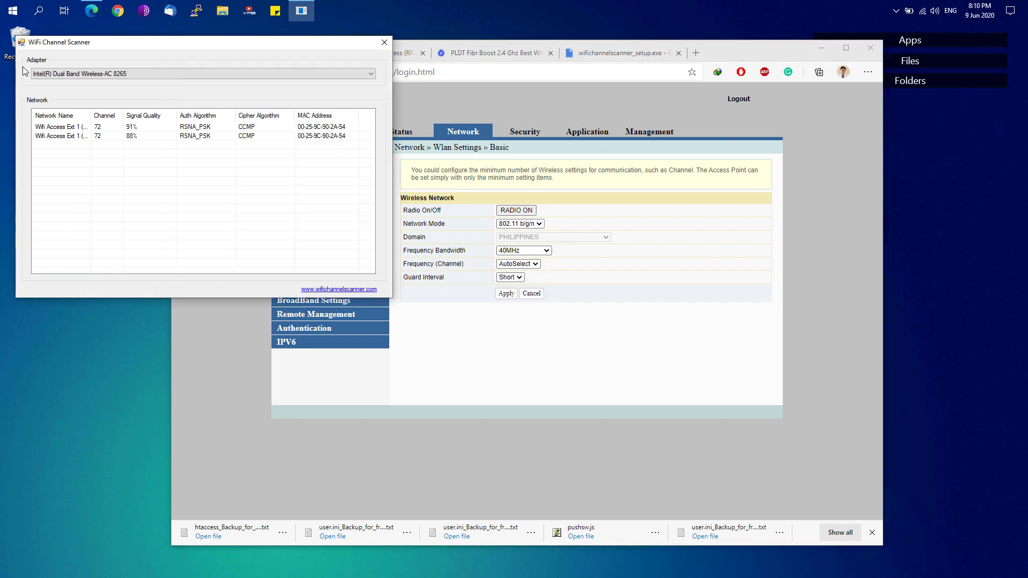
pyautogui.click(57, 74)
pyautogui.click(57, 83)
pyautogui.click(117, 74)
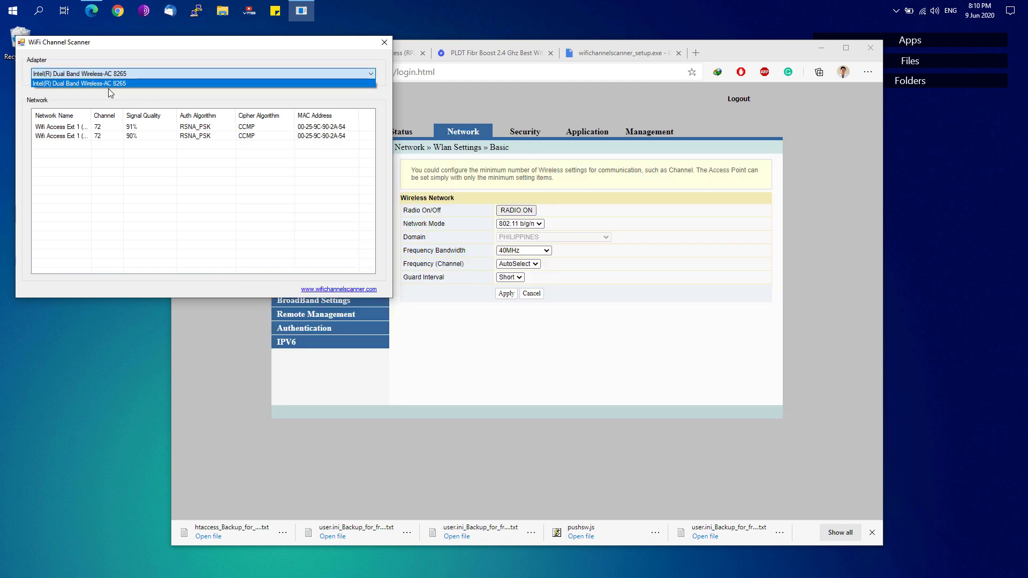
pyautogui.click(94, 83)
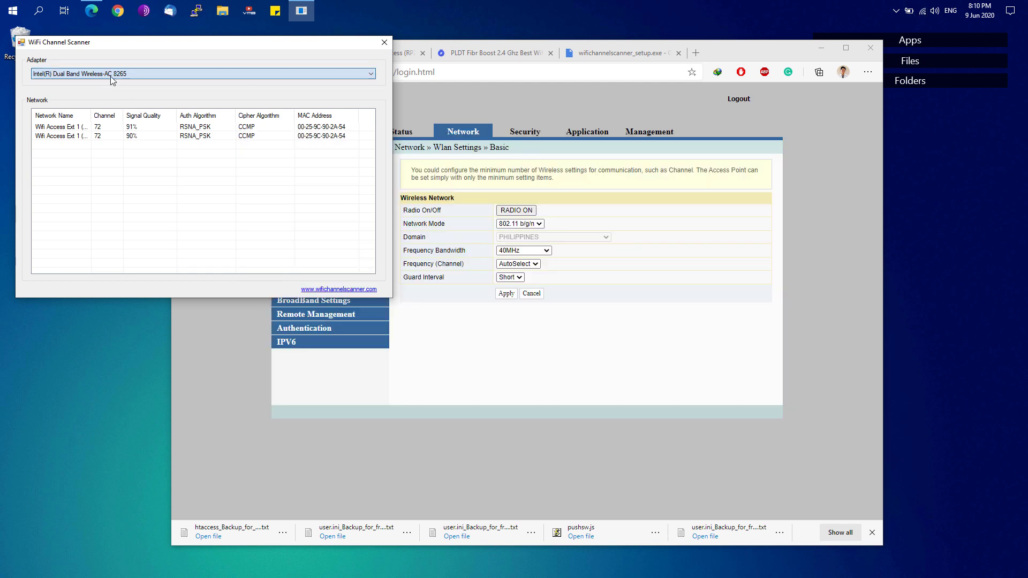
# Step: Refresh the nearby networks through the Windows Wi-Fi list and check which channels they use in the scanner
pyautogui.click(922, 12)
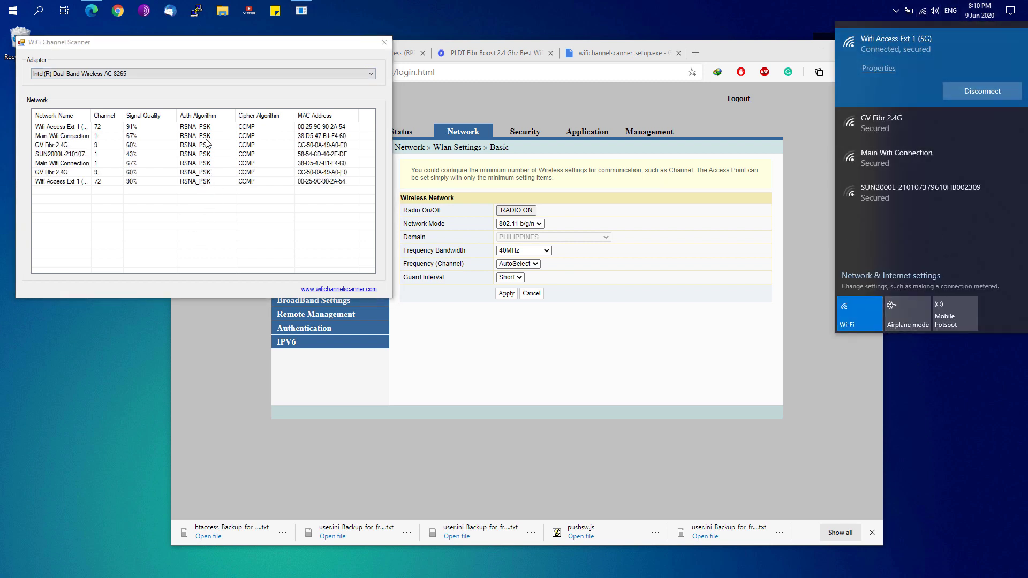
pyautogui.click(110, 118)
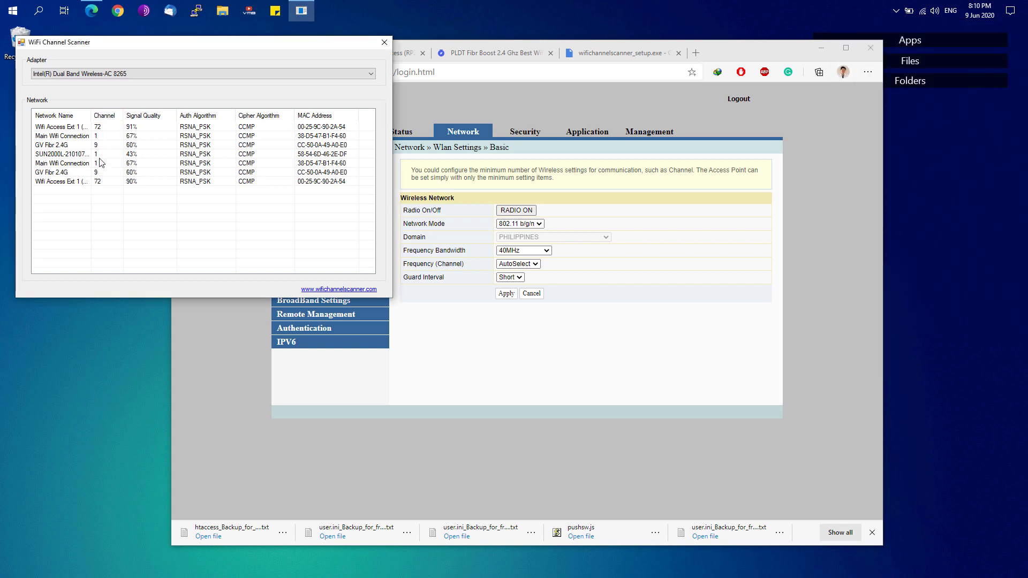
pyautogui.click(62, 137)
pyautogui.click(56, 129)
pyautogui.click(922, 11)
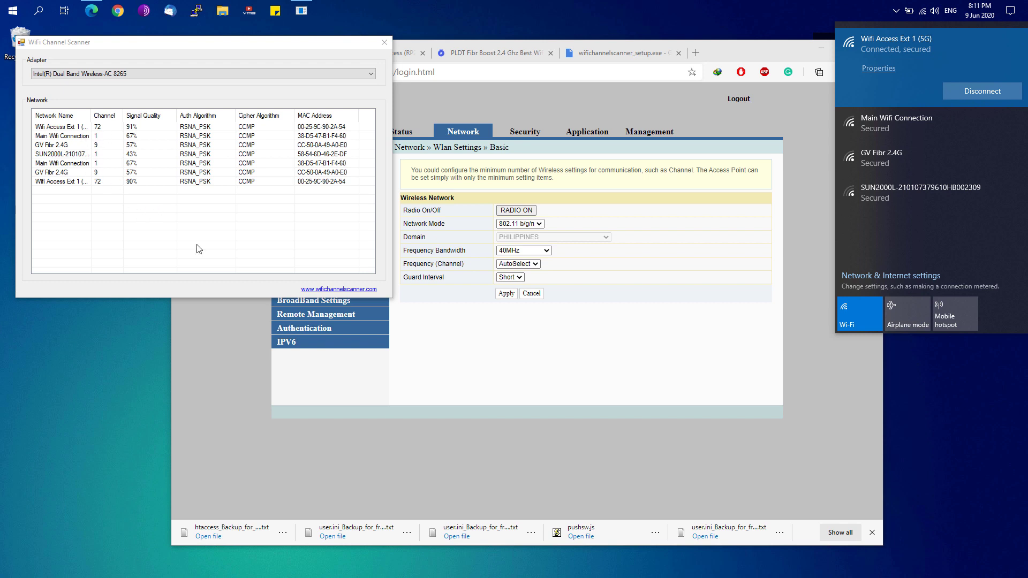
# Step: Set the router's Frequency (Channel) to channel 11, checking it against the scanner's channels, and apply the wireless settings
pyautogui.click(495, 329)
pyautogui.click(518, 264)
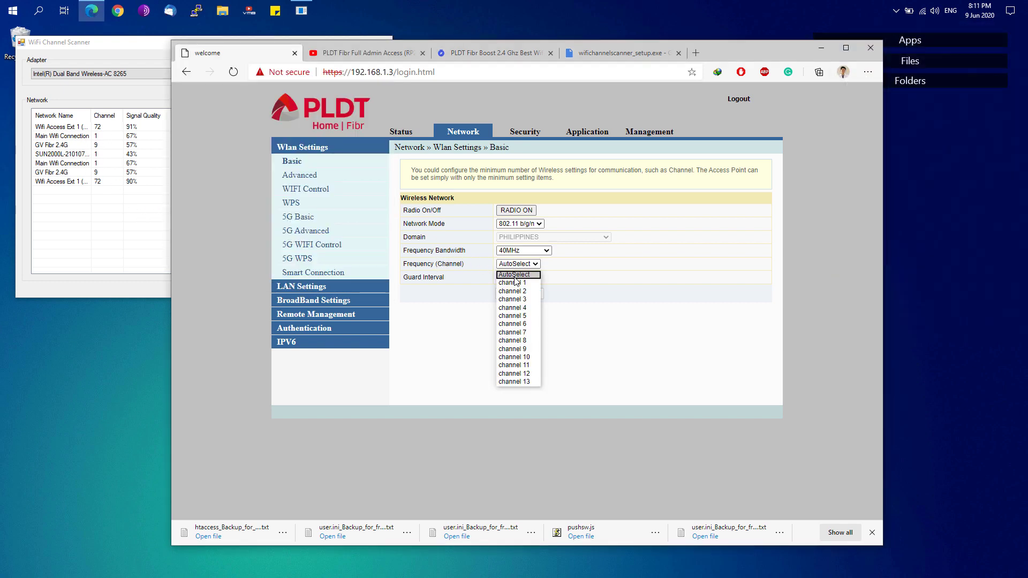
pyautogui.click(519, 356)
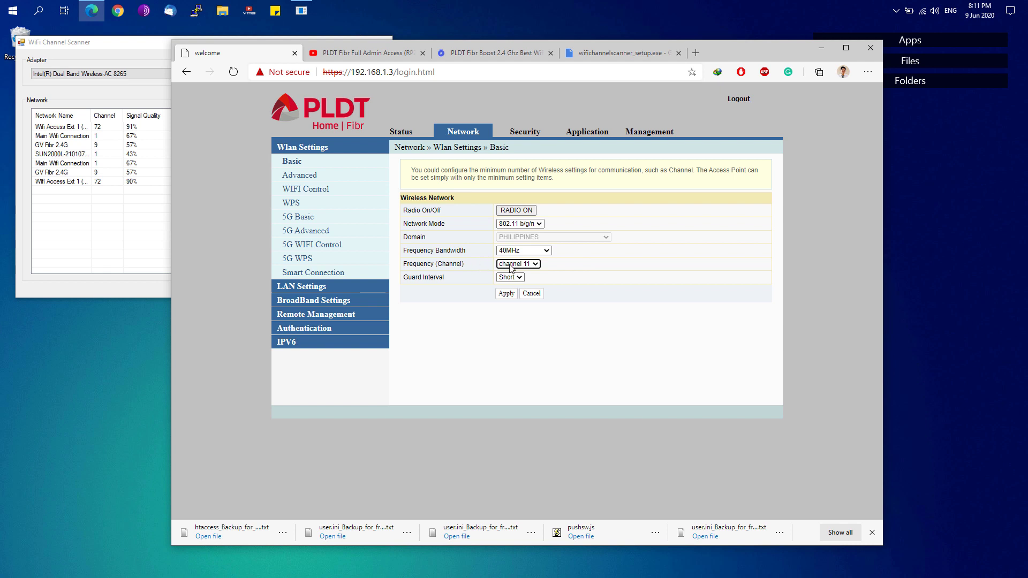
pyautogui.click(73, 247)
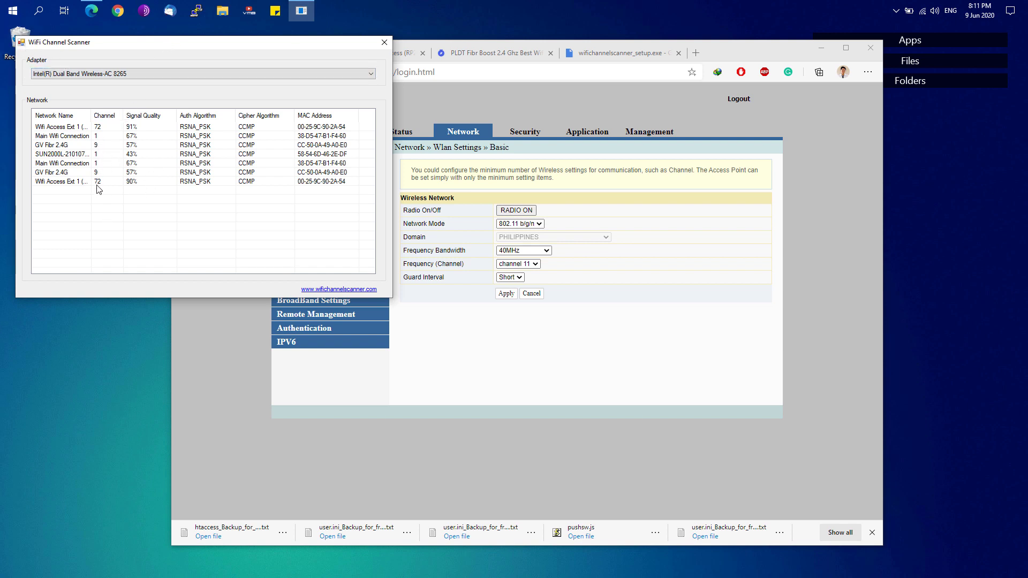
pyautogui.click(452, 357)
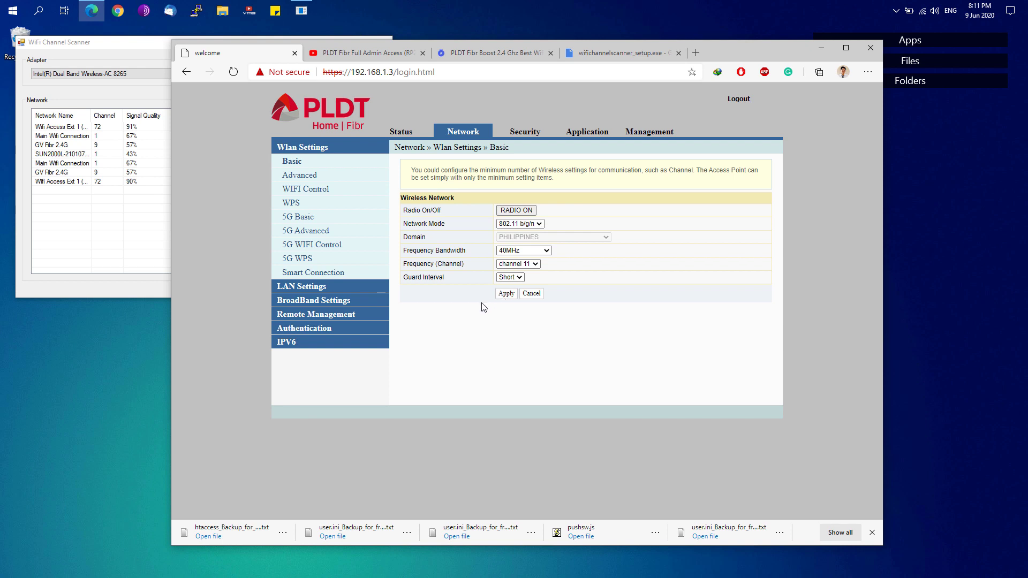
pyautogui.click(506, 297)
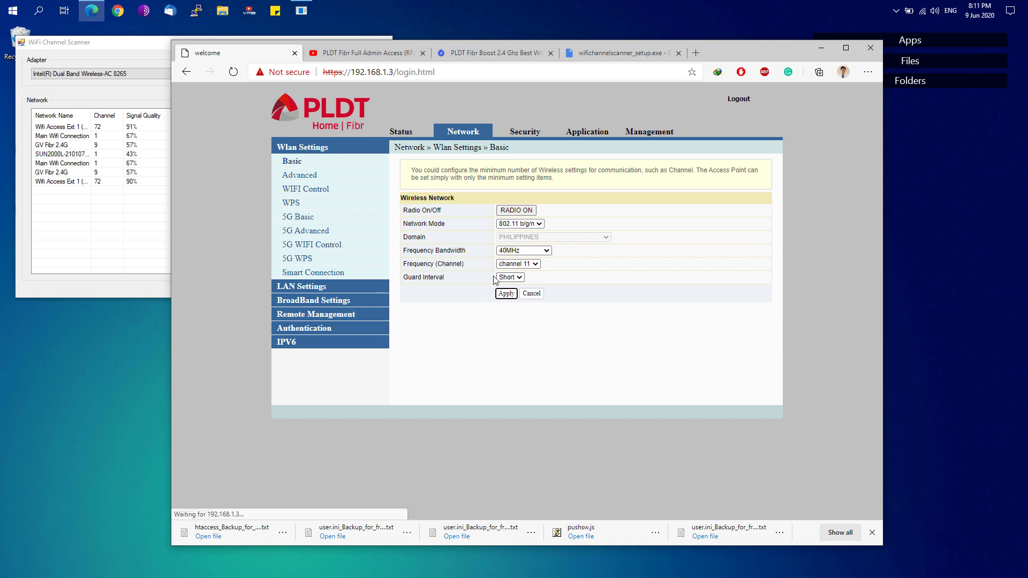
# Step: Check the networks in WiFi Channel Scanner and review the router's Frequency Bandwidth options without changing the selection
pyautogui.click(73, 226)
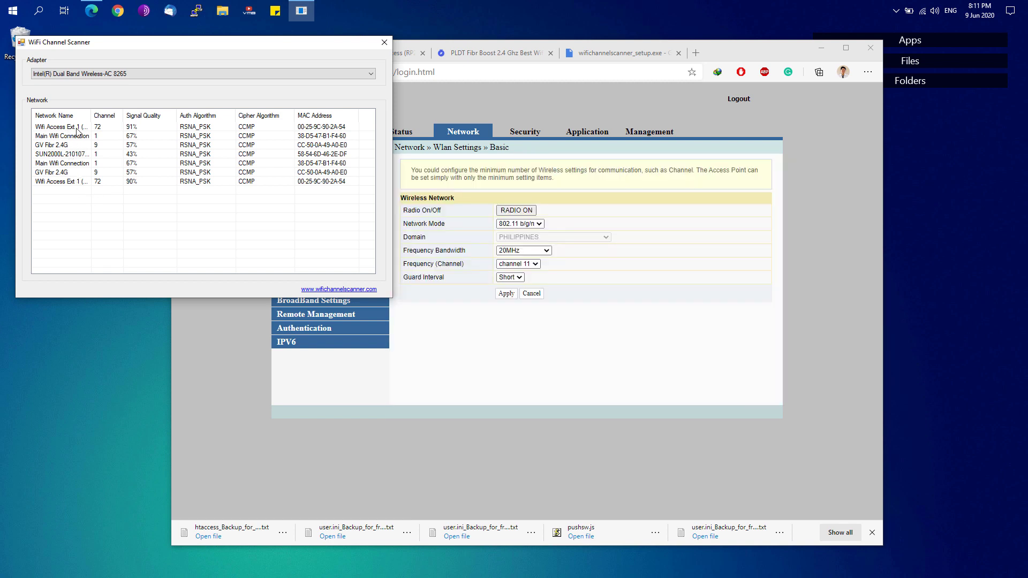
pyautogui.click(522, 250)
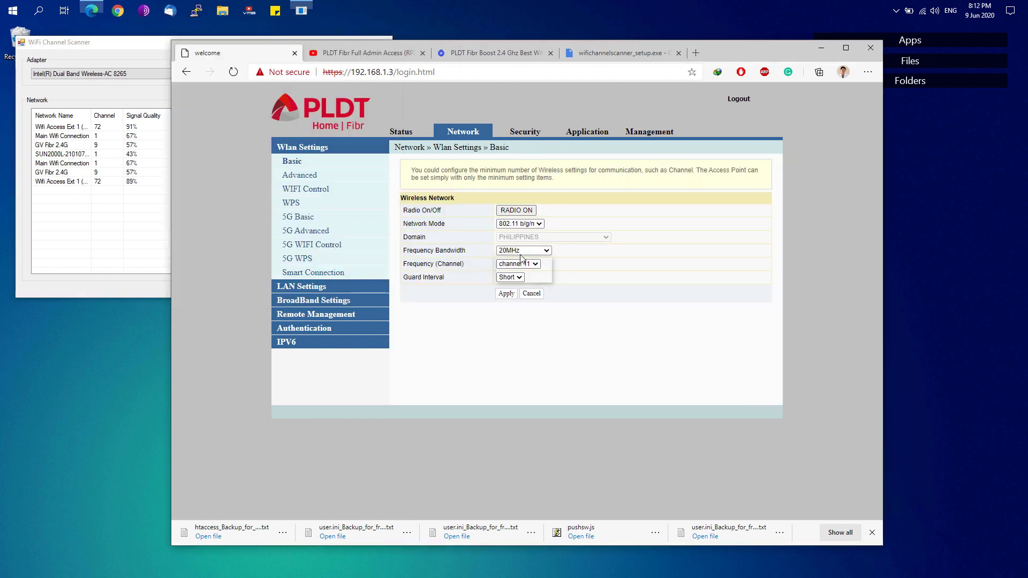
pyautogui.click(610, 281)
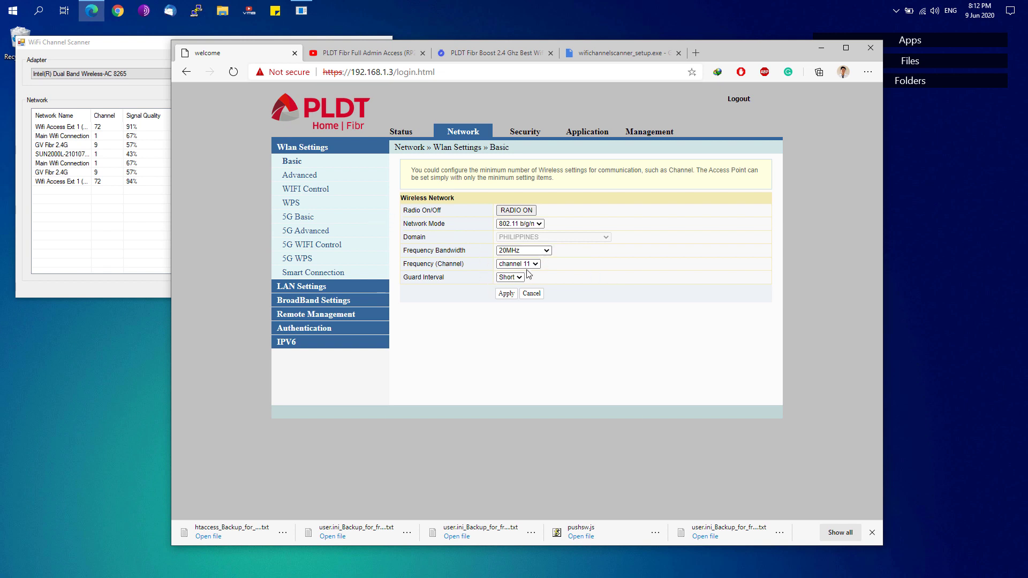
# Step: Set the router's WIFI Power Control to 100% in the WIFI Control settings and apply it
pyautogui.click(297, 190)
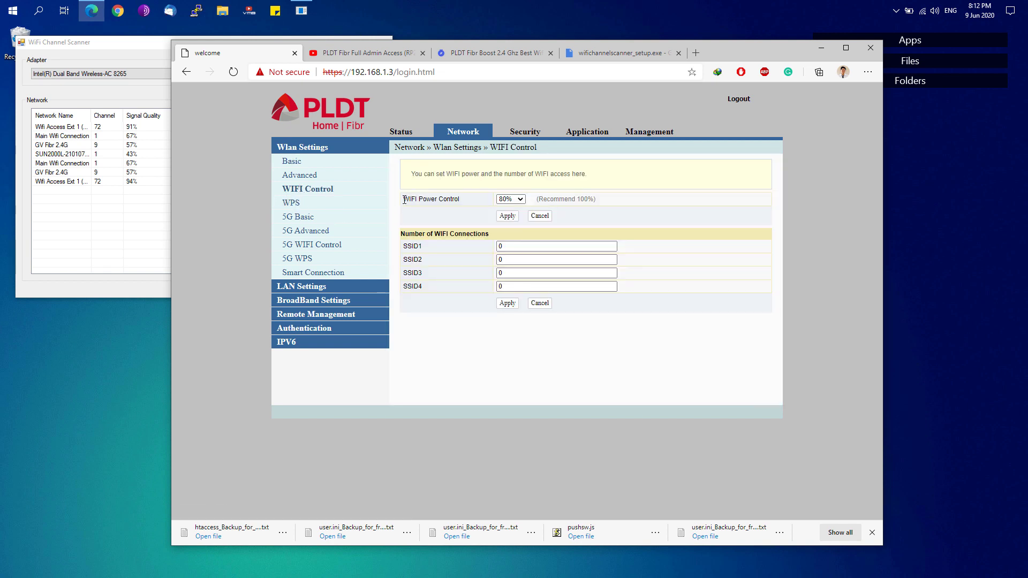
pyautogui.click(516, 199)
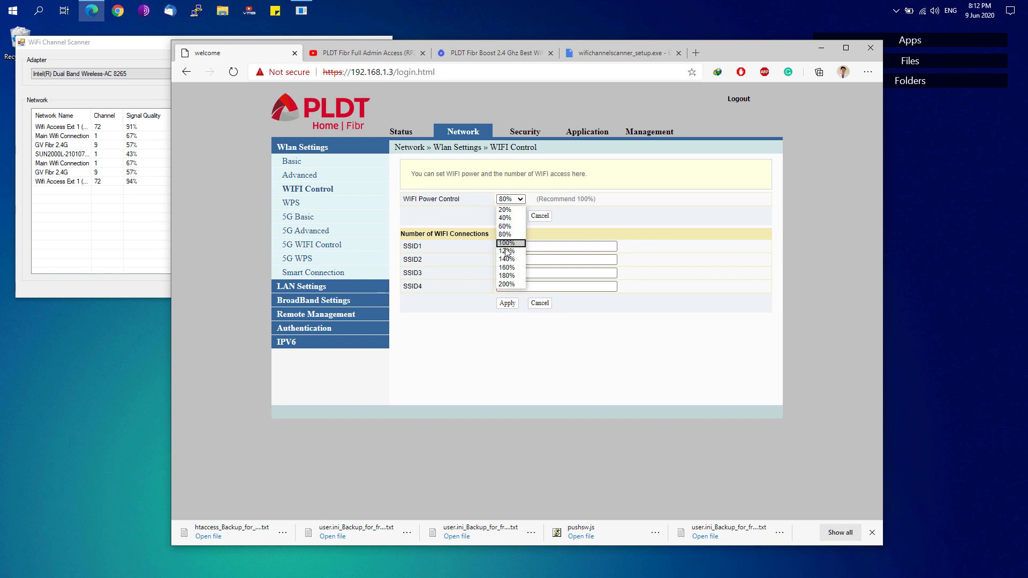
pyautogui.click(506, 244)
pyautogui.click(511, 200)
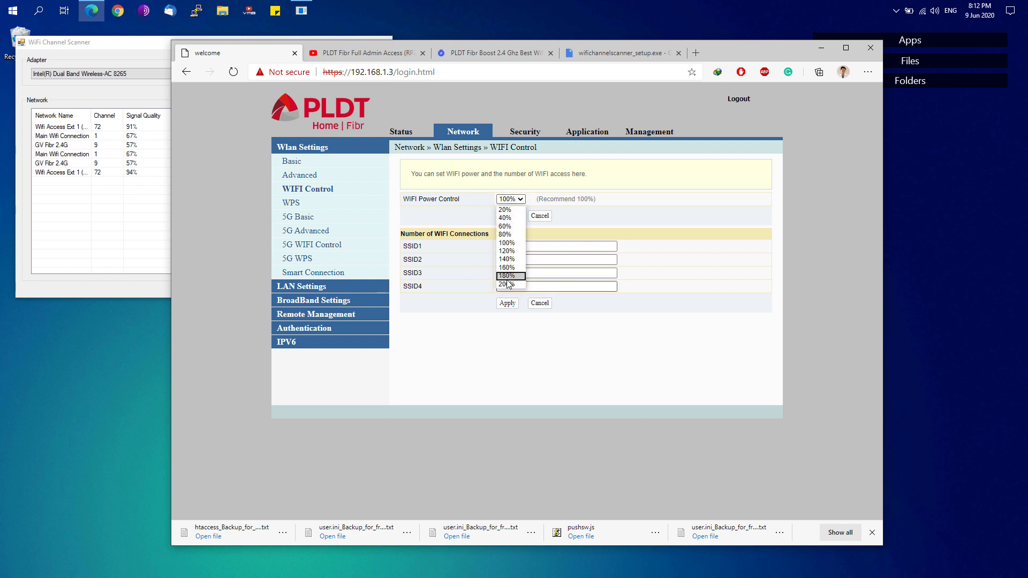
pyautogui.click(513, 246)
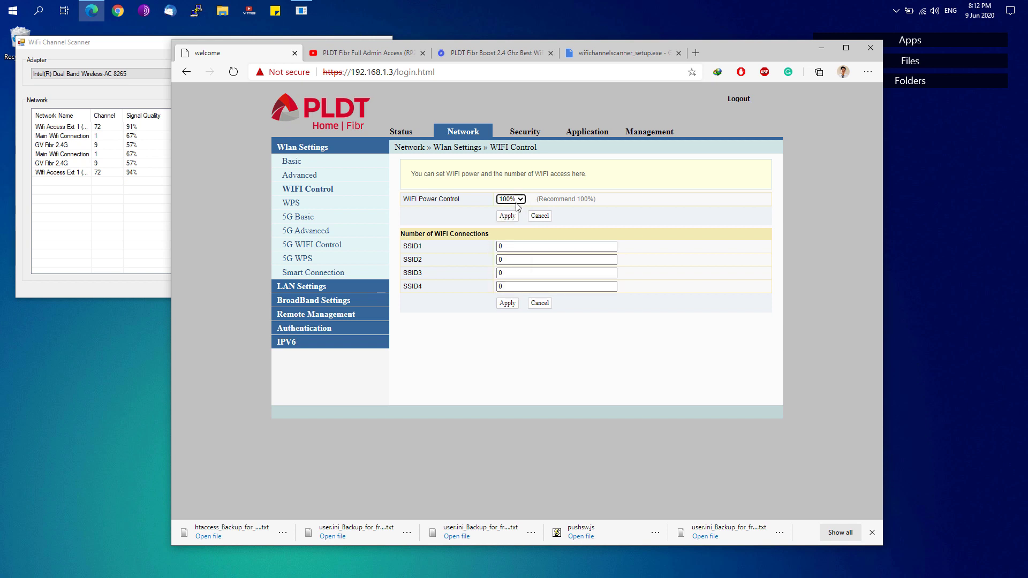
pyautogui.click(515, 202)
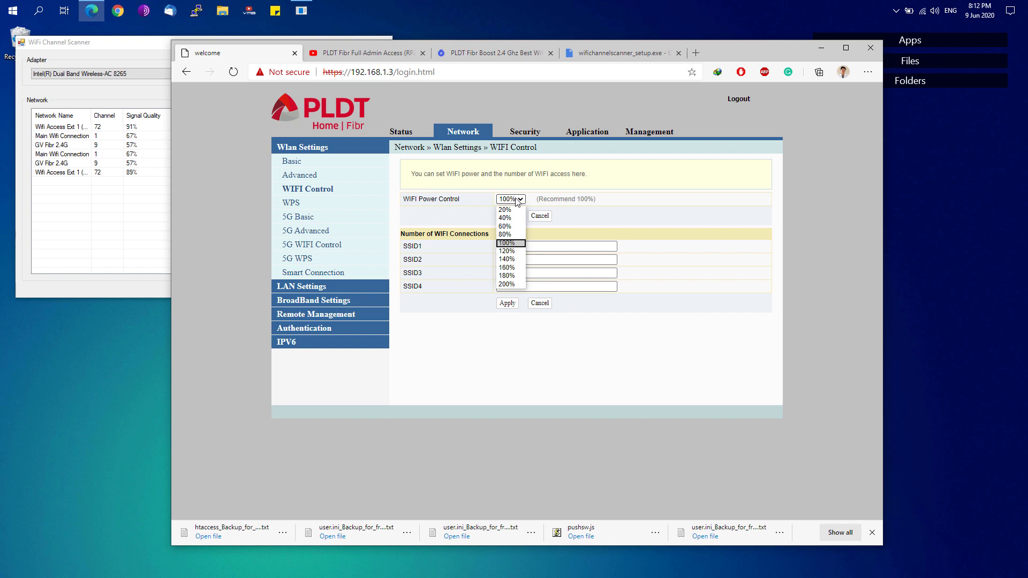
pyautogui.click(512, 244)
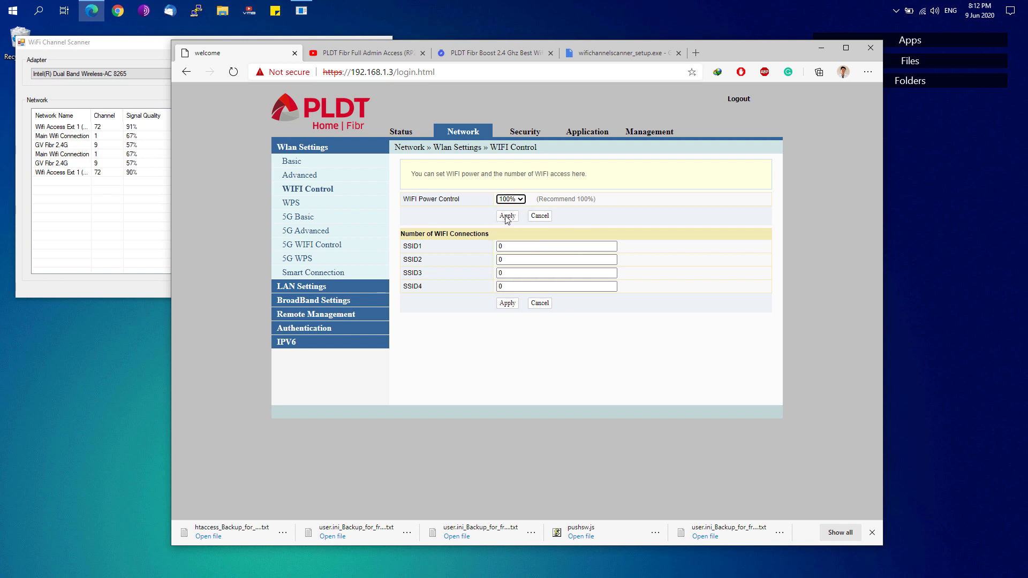
pyautogui.click(507, 217)
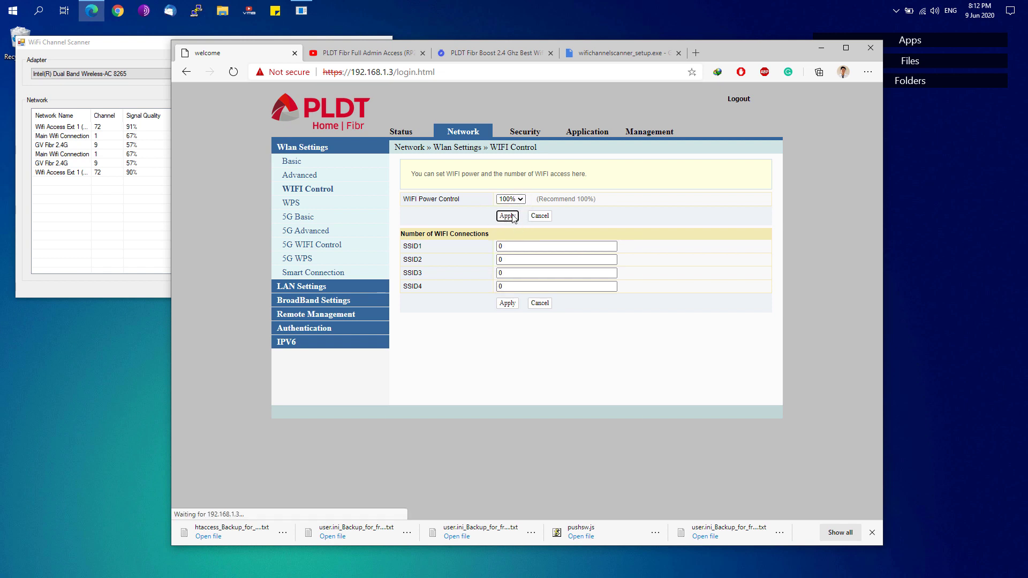
# Step: Open the router's LAN settings and keep the DHCP Service type set to Server
pyautogui.click(291, 286)
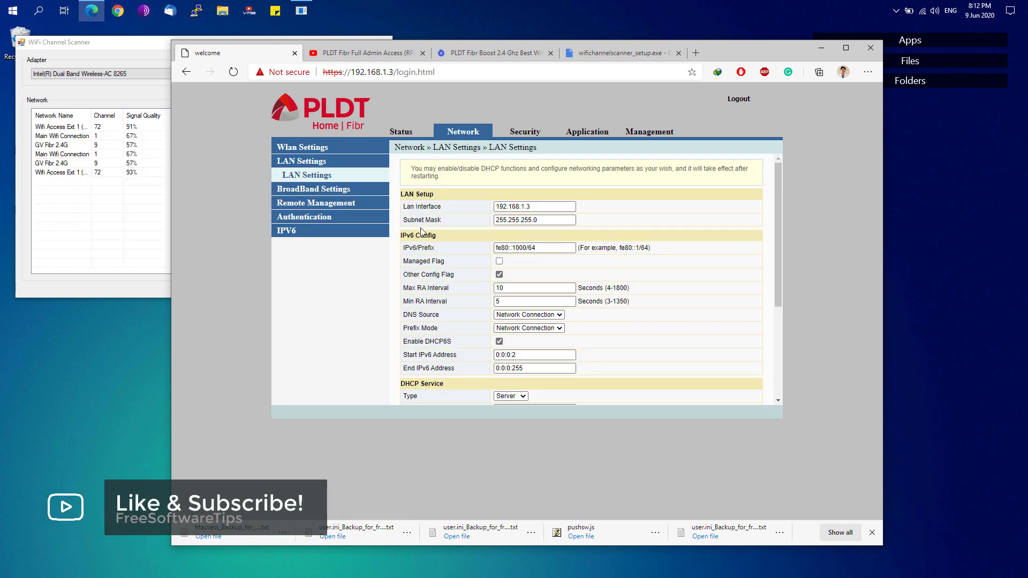
pyautogui.scroll(-1, 434, 269)
pyautogui.scroll(-2, 422, 336)
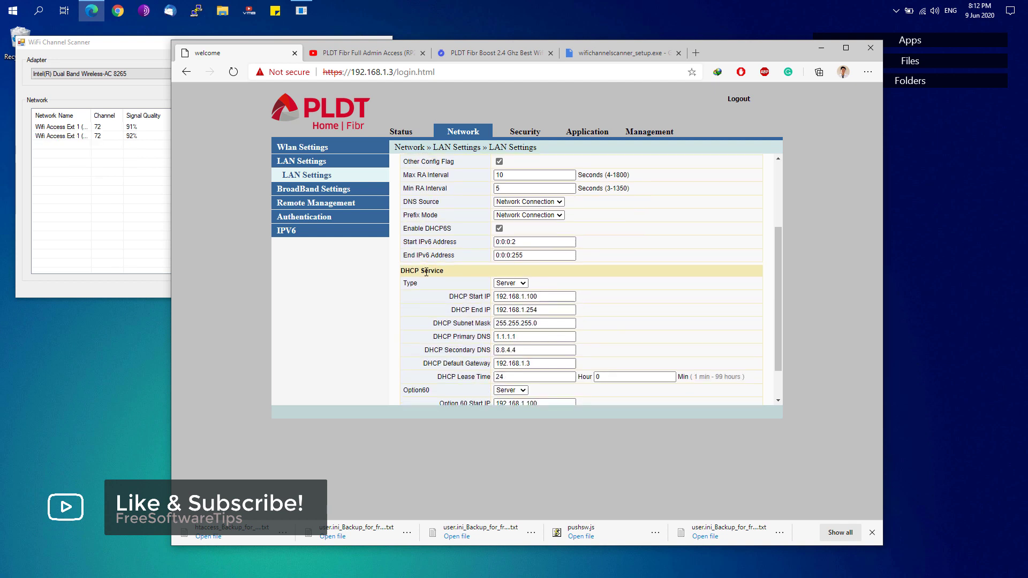
pyautogui.scroll(-1, 469, 289)
pyautogui.click(510, 240)
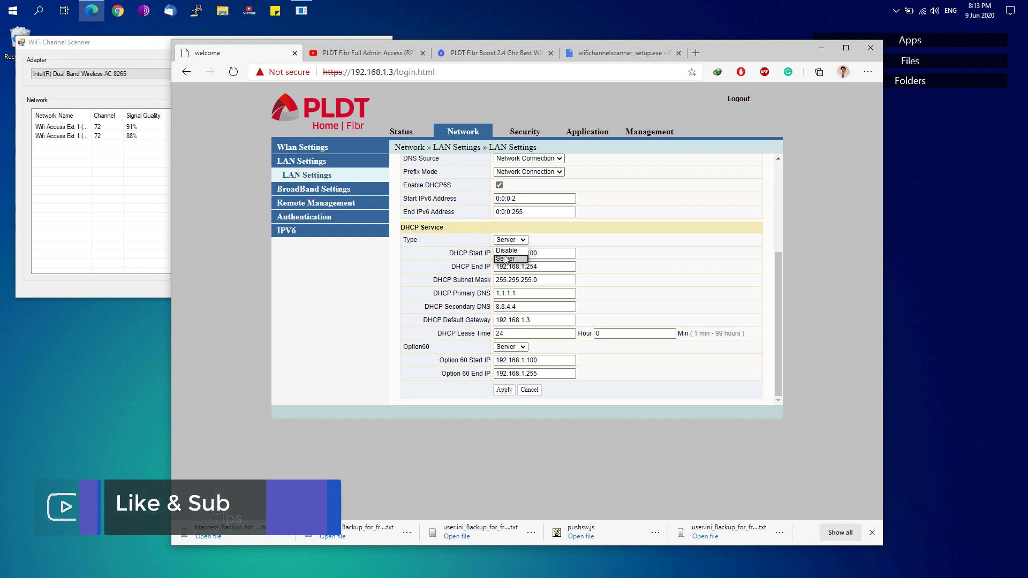
pyautogui.click(509, 241)
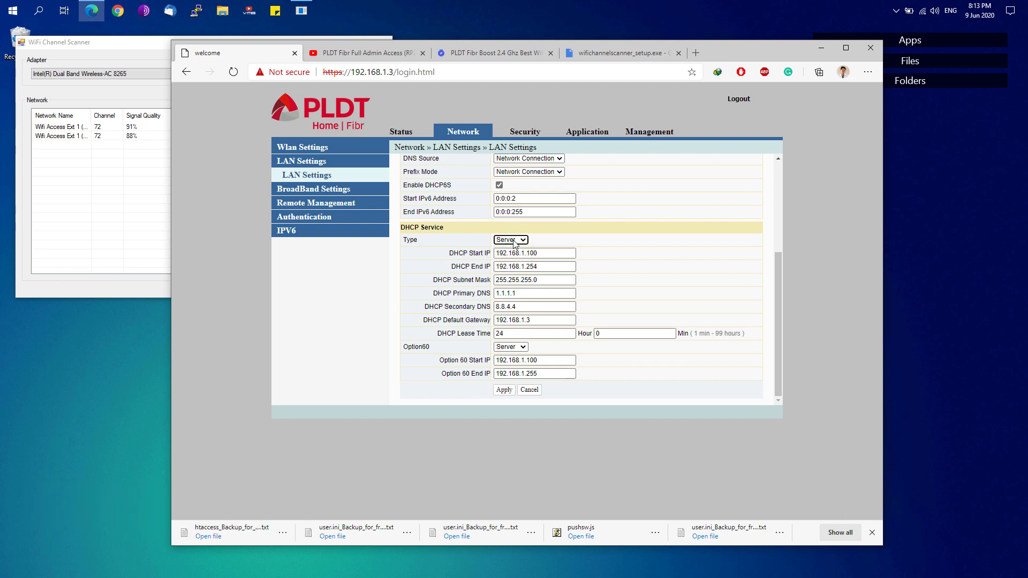
pyautogui.click(511, 241)
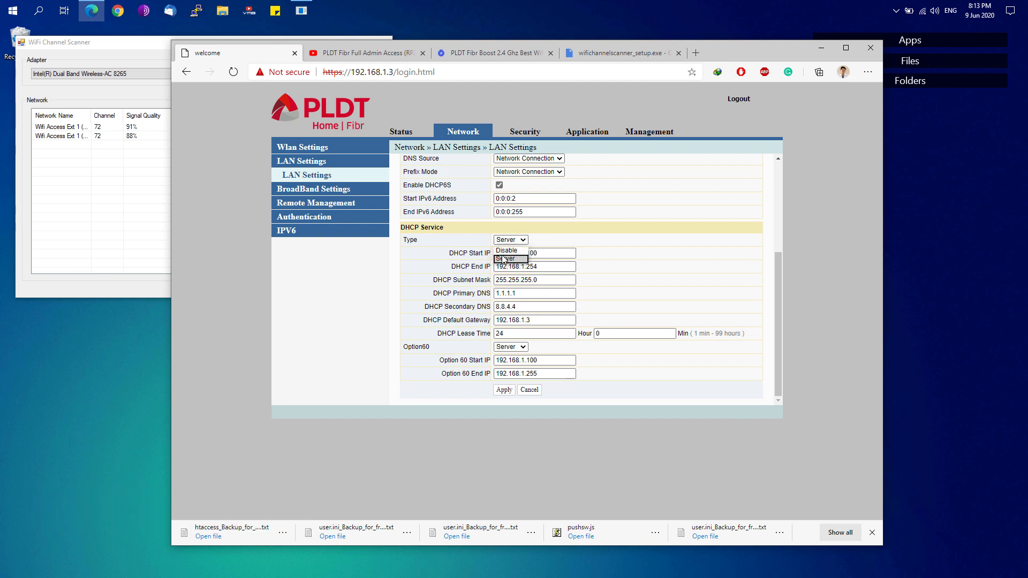
pyautogui.click(495, 259)
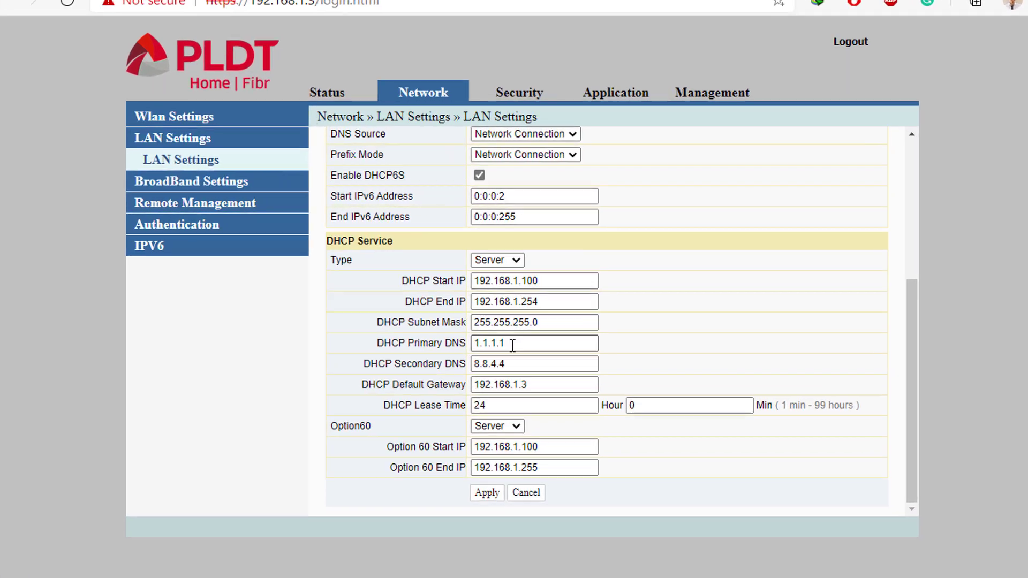
# Step: Keep the DHCP Primary DNS at 1.1.1.1 and Secondary DNS at 8.8.4.4, and apply the LAN settings
pyautogui.moveTo(521, 294); pyautogui.dragTo(465, 283)
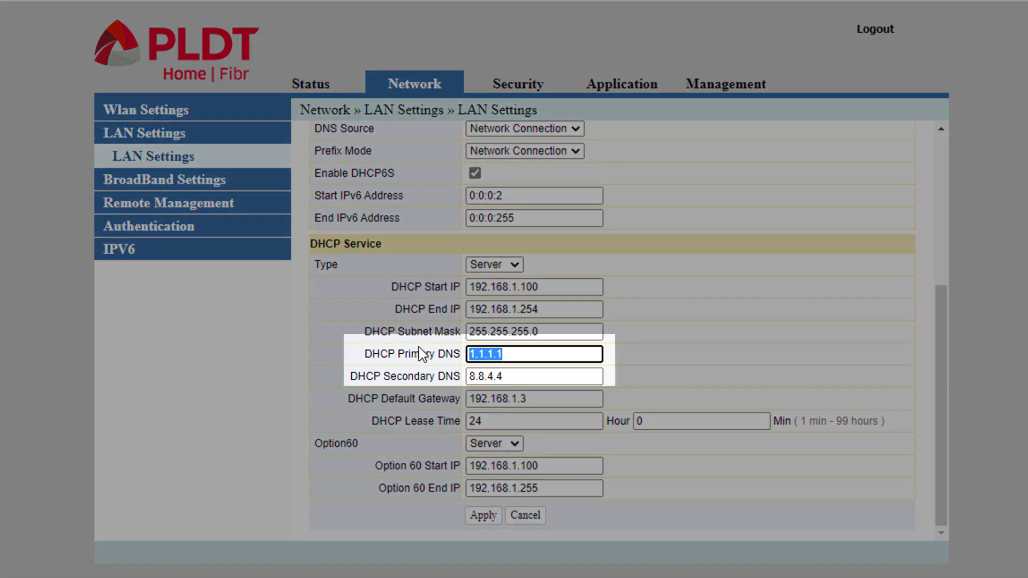
pyautogui.click(445, 381)
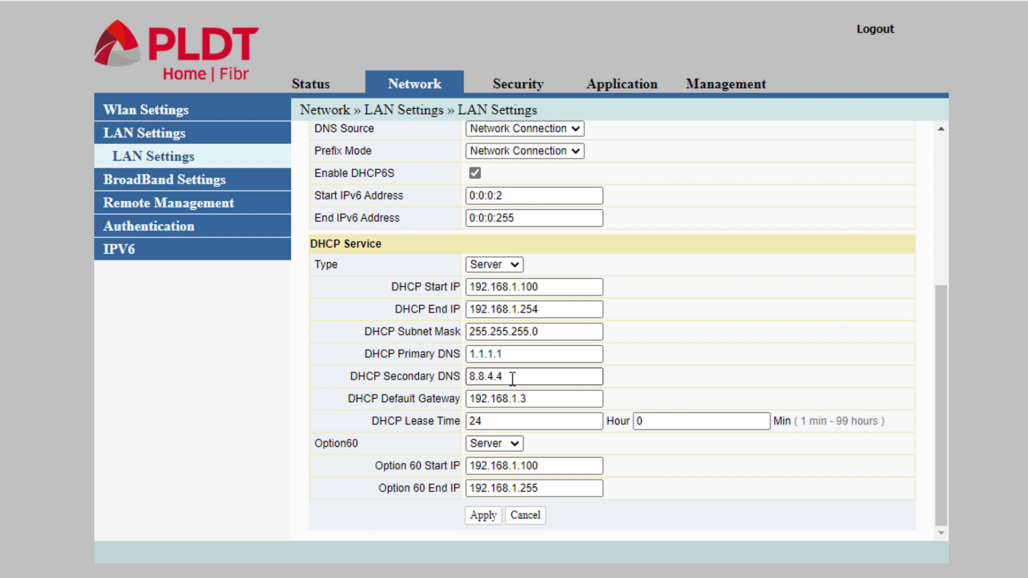
pyautogui.click(472, 517)
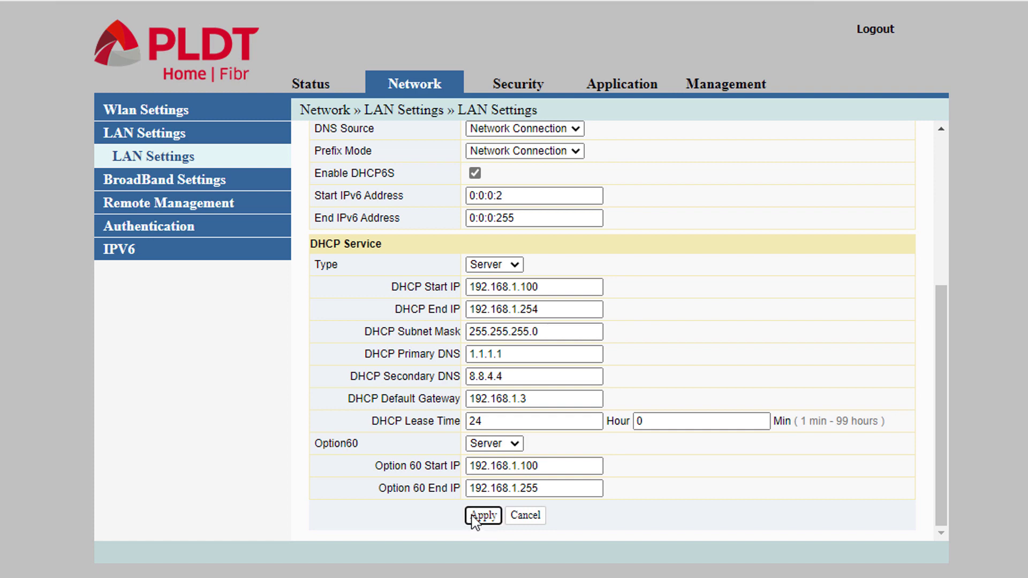
pyautogui.click(677, 80)
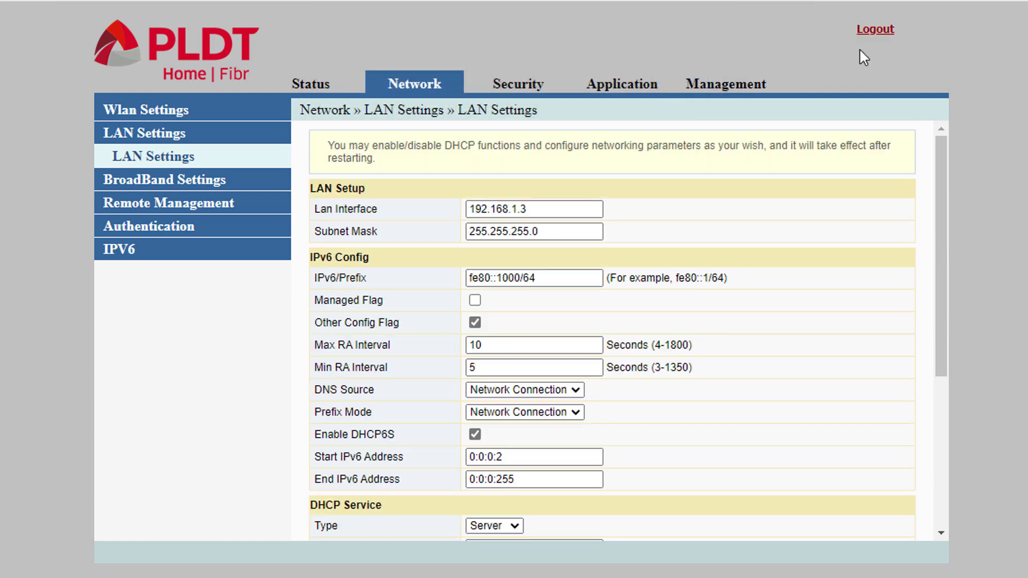